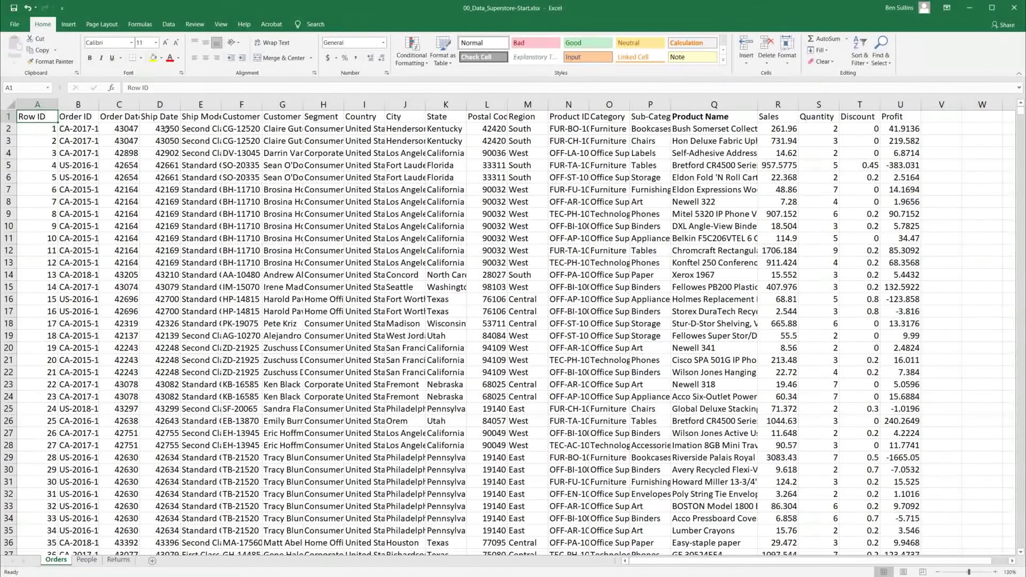
Step: Insert a blank row 1 above the Orders column headings and select it across the data columns
left_click(9, 116)
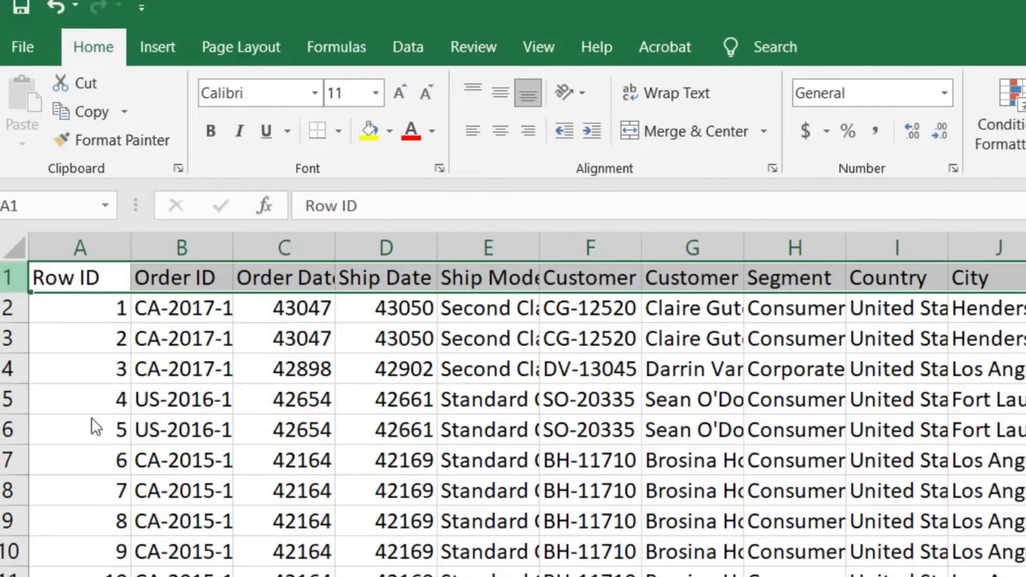
key("ctrl+shift+plus")
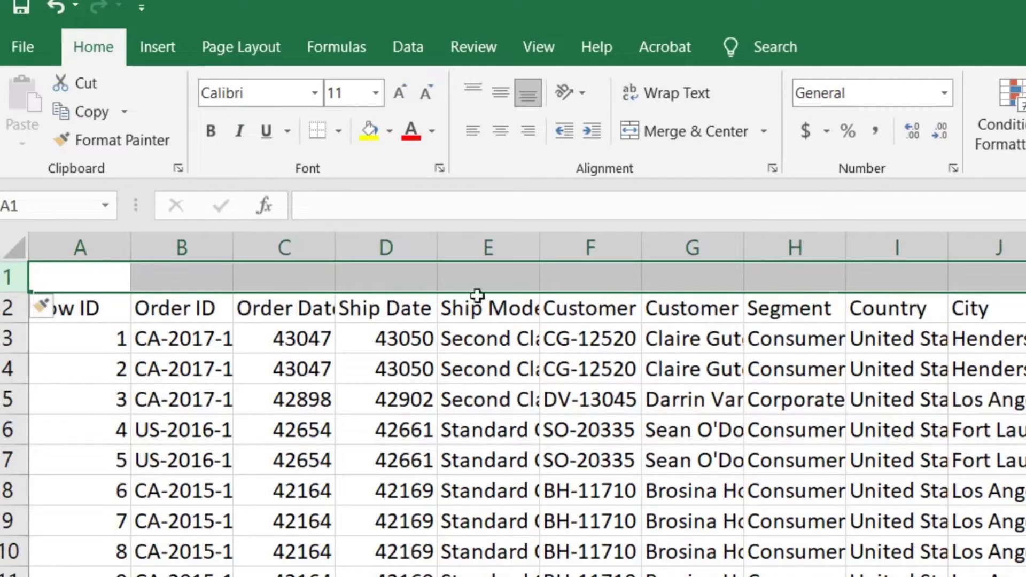
left_click(251, 284)
left_click_drag(124, 278, 1025, 278)
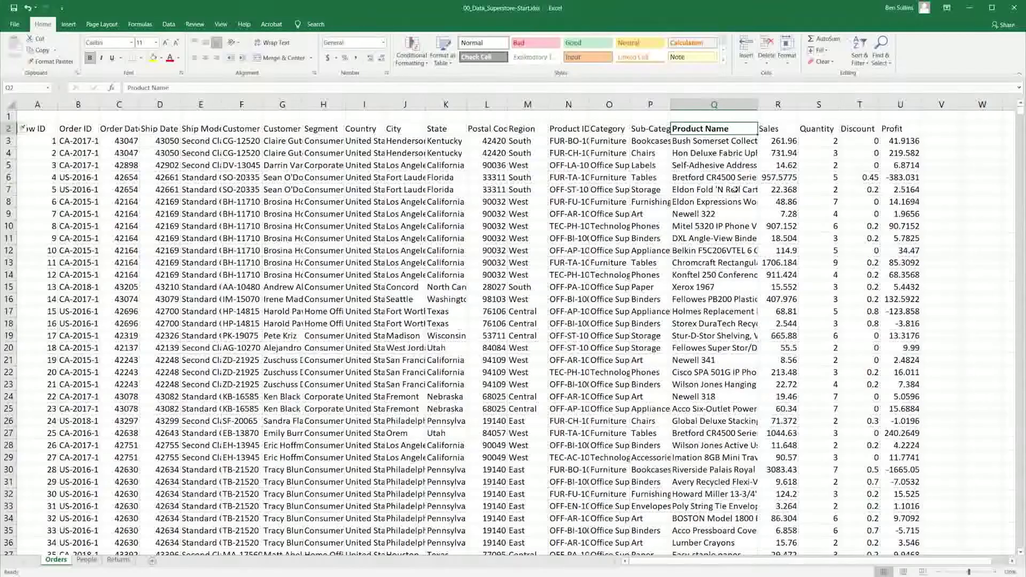
Step: Enter =max(len(Q3:Q9995)) in cell Q1 above the Product Name column
left_click(690, 116)
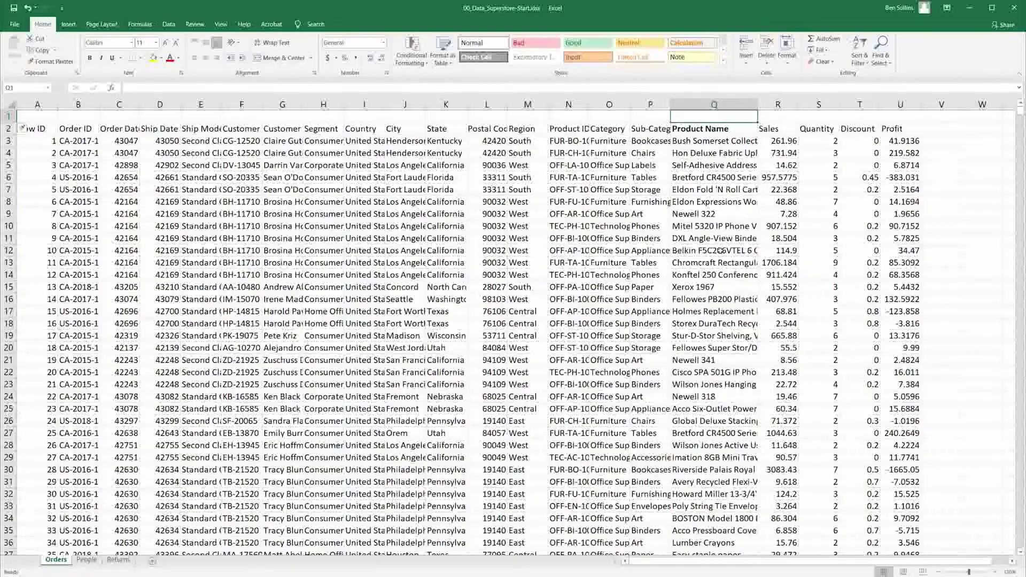
left_click(715, 104)
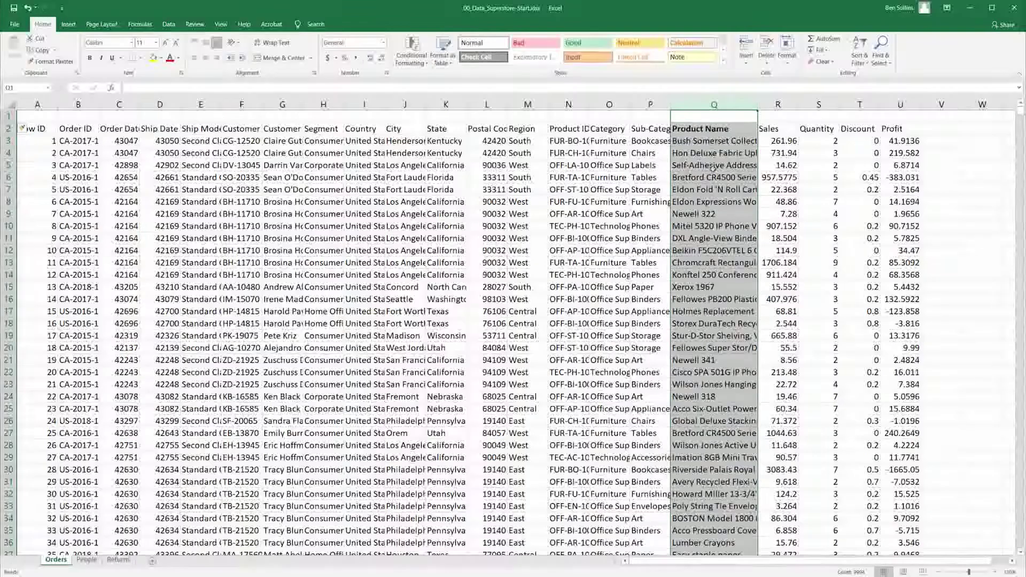
left_click(706, 117)
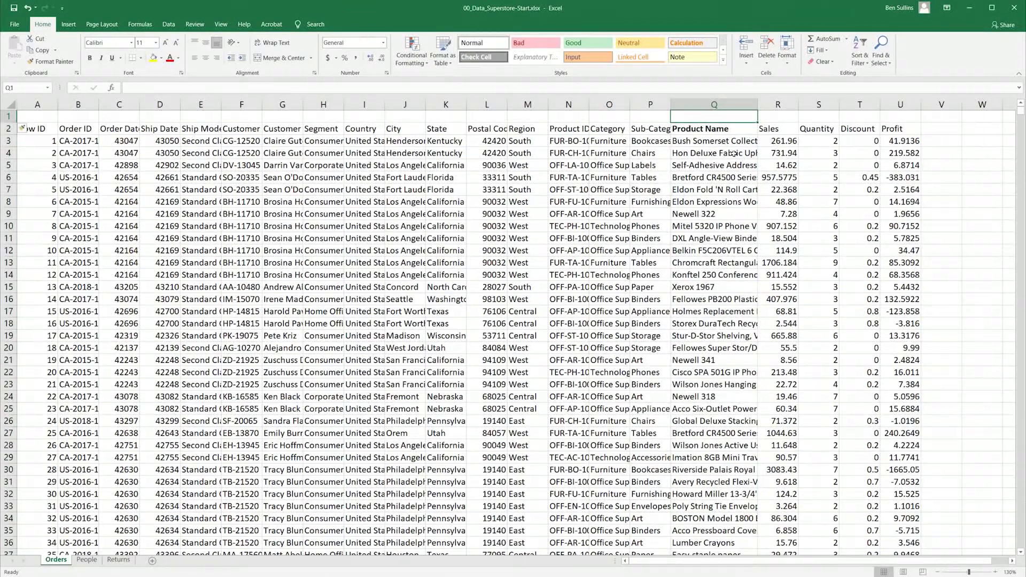
type("=")
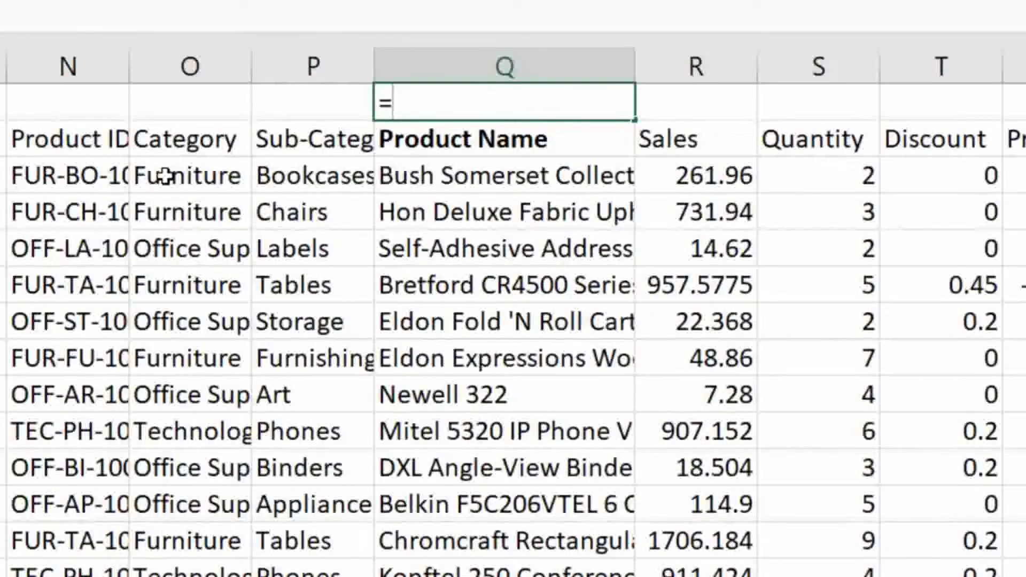
type("max")
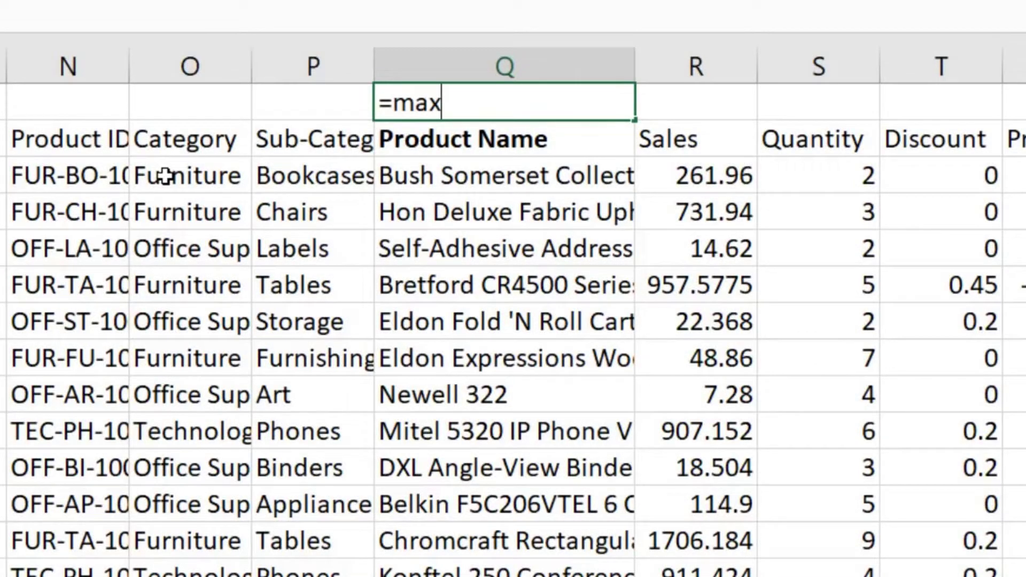
type("(len(")
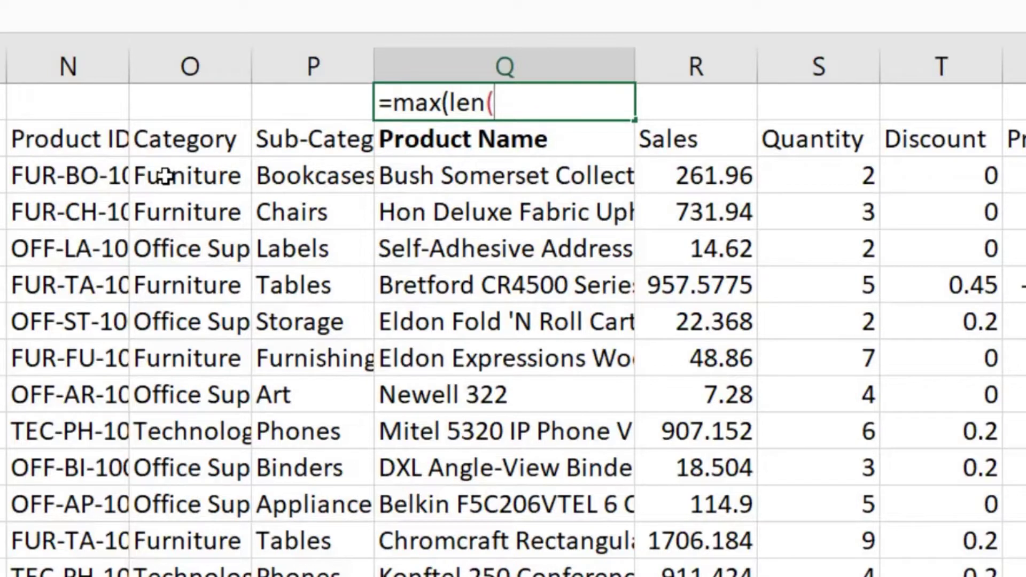
key("Down")
key("Down")
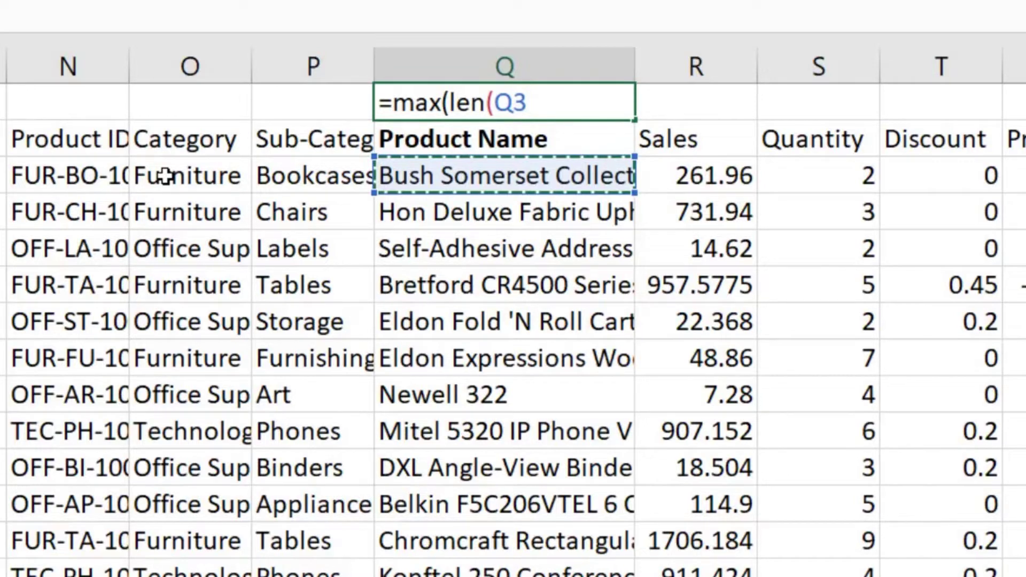
key("ctrl+shift+Down")
type("))")
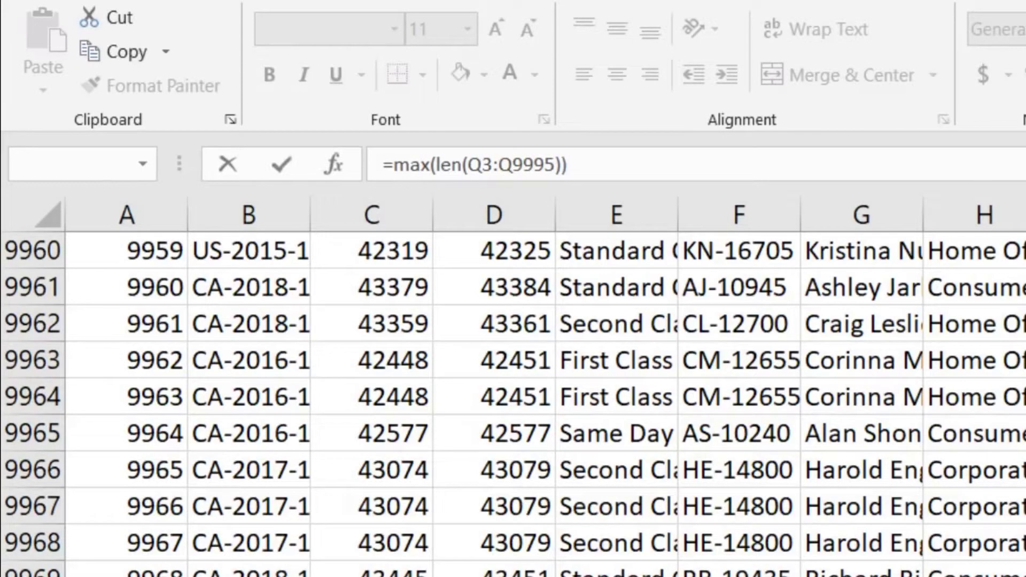
Step: Commit the Q1 formula, then reopen it and select its MAX(LEN(Q3:Q9995)) text
key("Return")
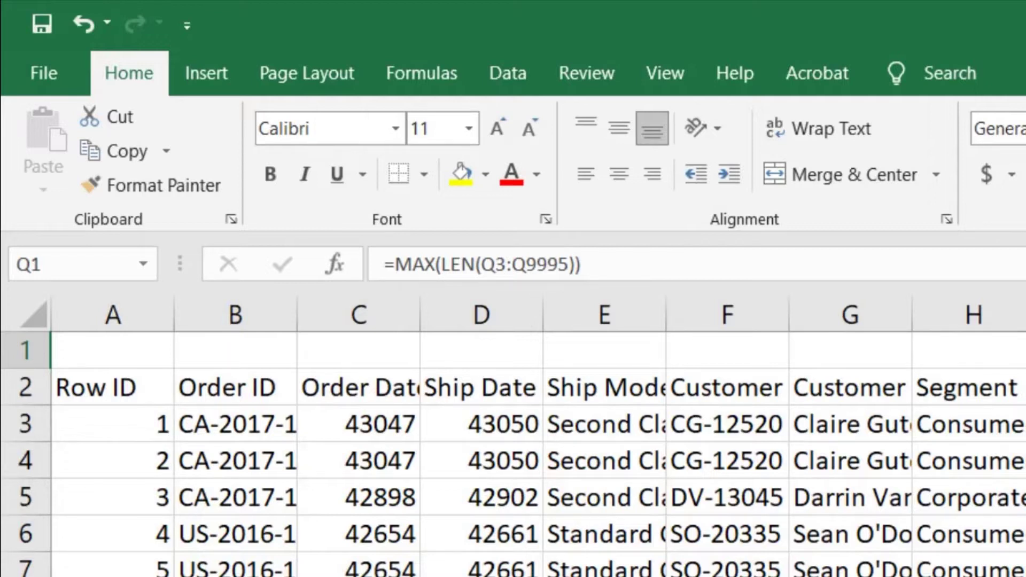
left_click_drag(440, 265, 575, 266)
left_click_drag(485, 266, 570, 266)
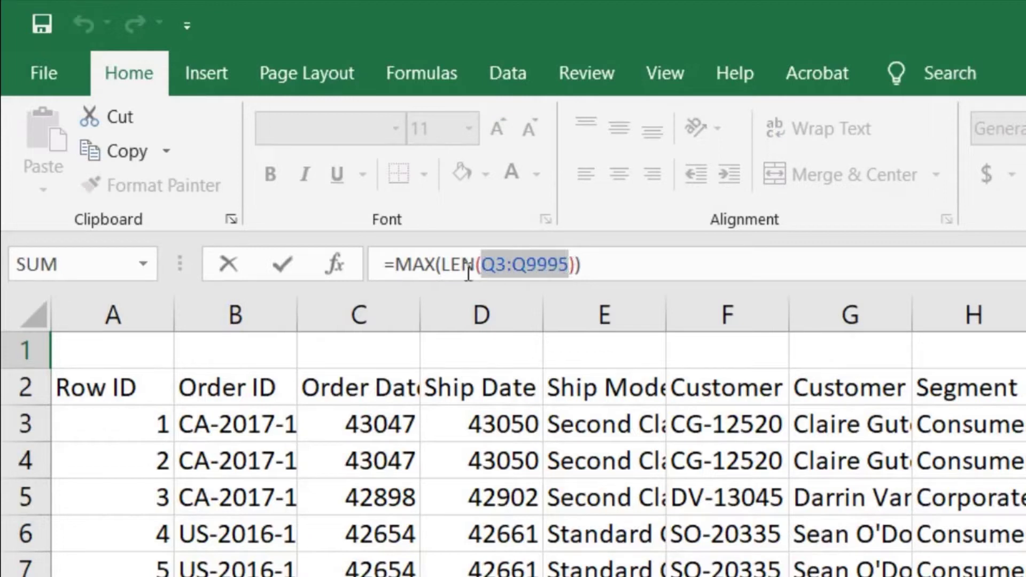
left_click_drag(398, 264, 589, 266)
left_click(589, 266)
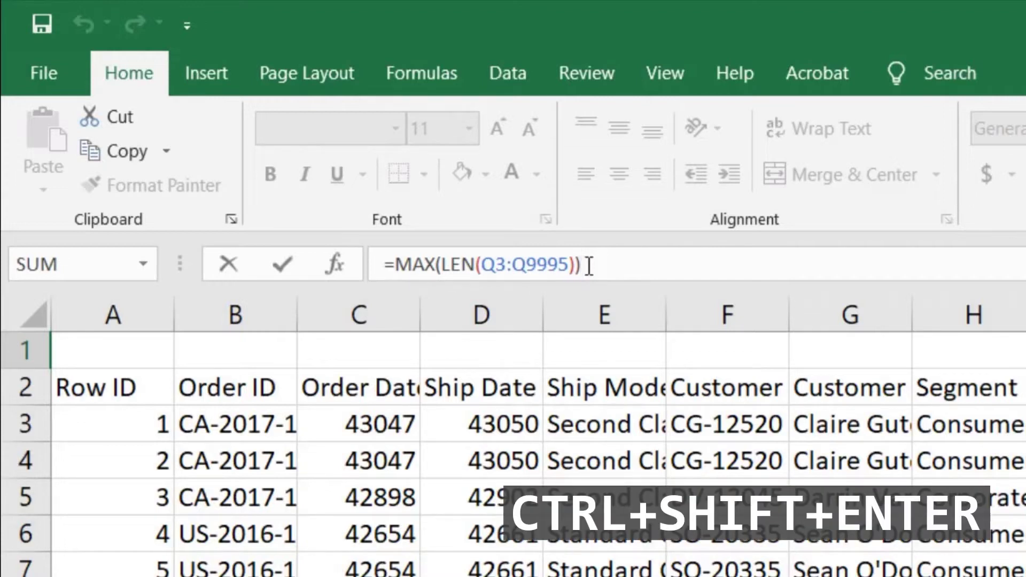
Step: Commit Q1 as an array formula with Ctrl+Shift+Enter so it returns 127
key("ctrl+shift+Return")
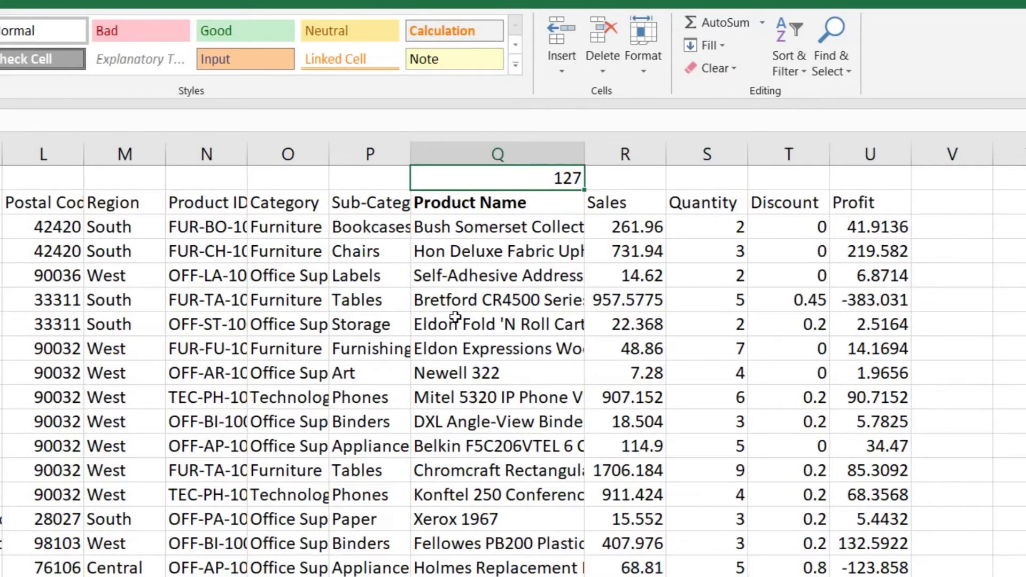
Step: Copy Q1's array formula and paste it across A1:P1
key("ctrl+c")
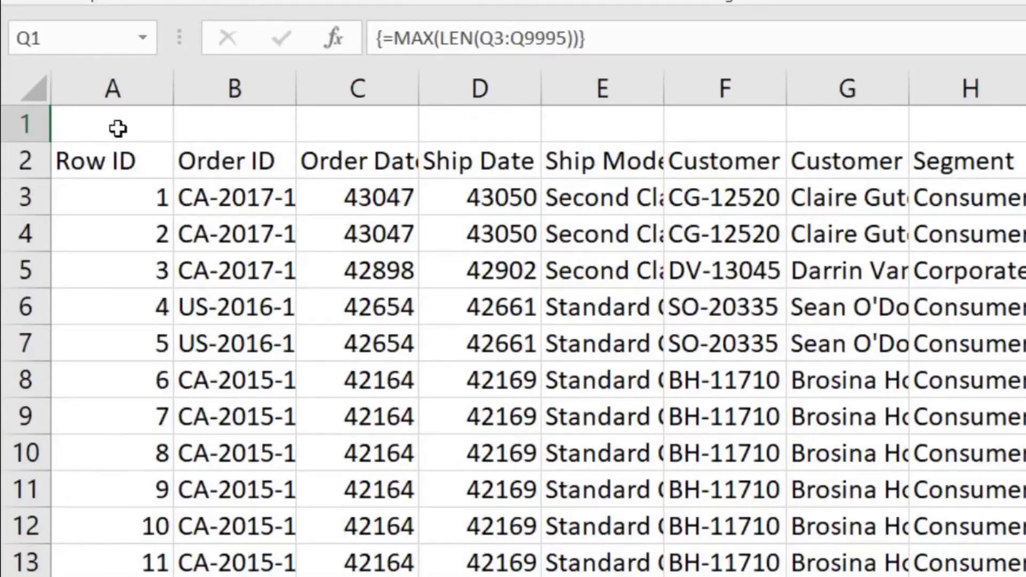
left_click(117, 128)
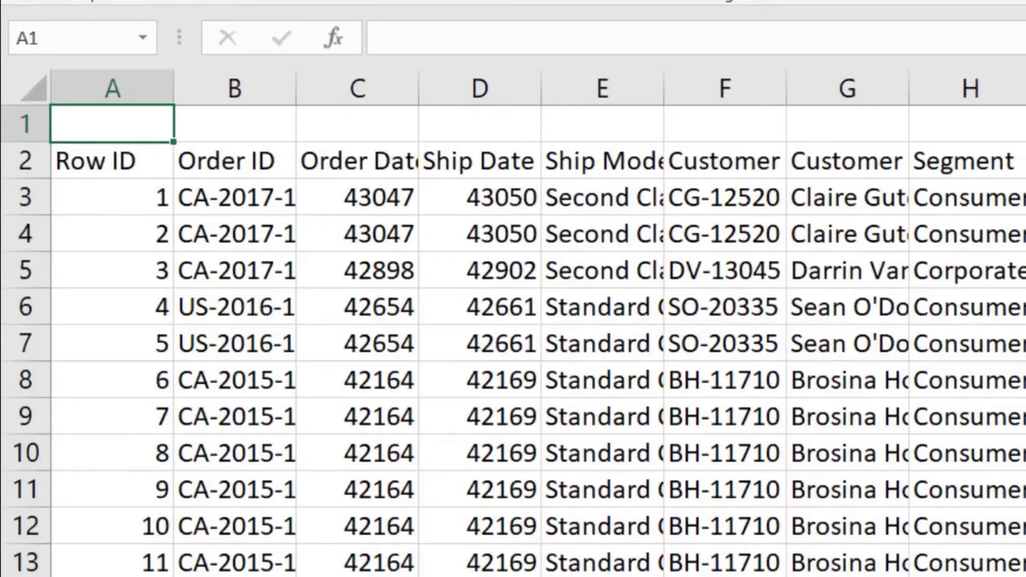
key("ctrl+shift+Right")
key("shift+Left")
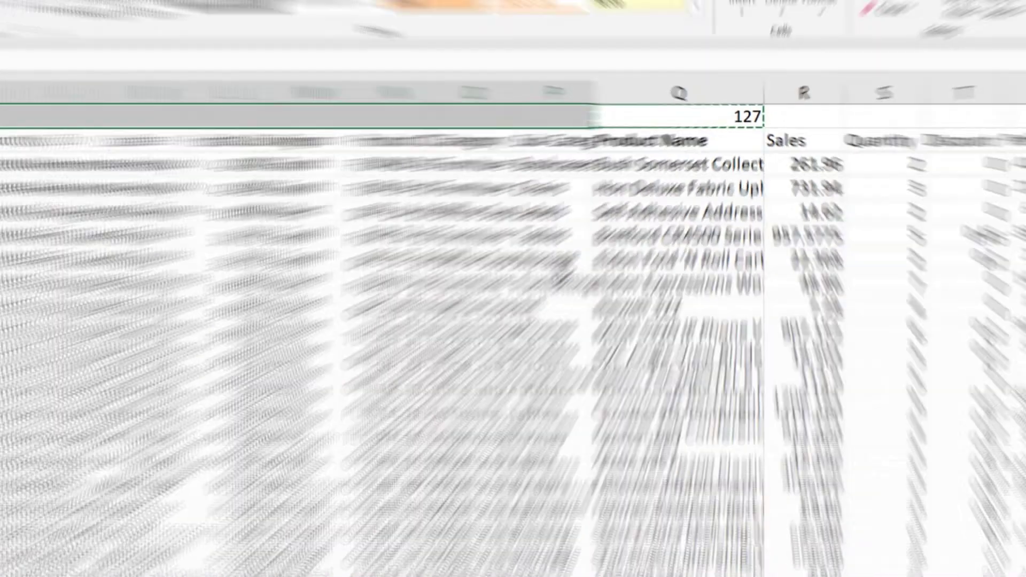
key("ctrl+v")
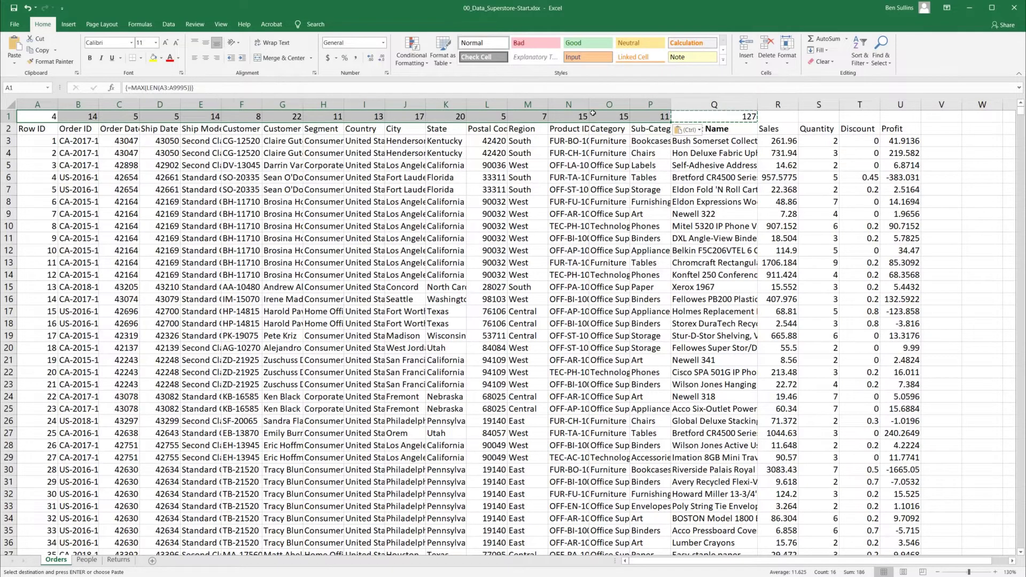
Step: Paste the max-length formula into R1:U1 and check the formula in A1
left_click(777, 116)
left_click(897, 120, "shift")
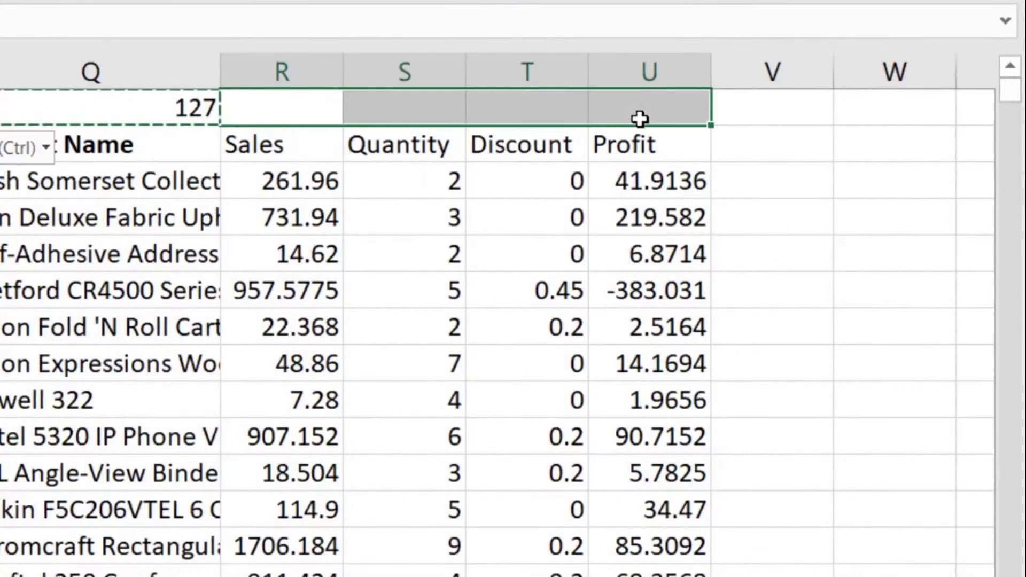
key("ctrl+v")
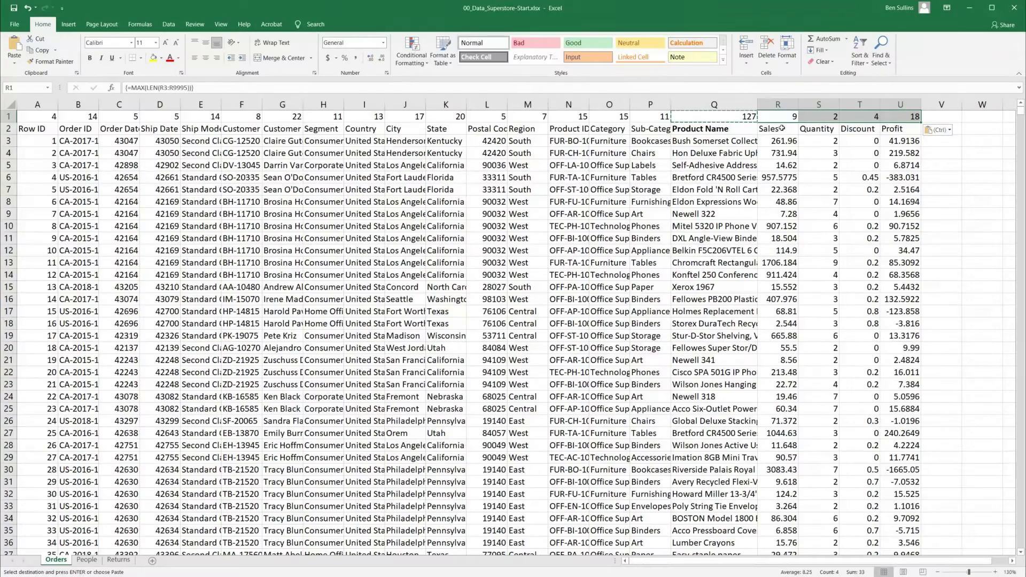
left_click(782, 128)
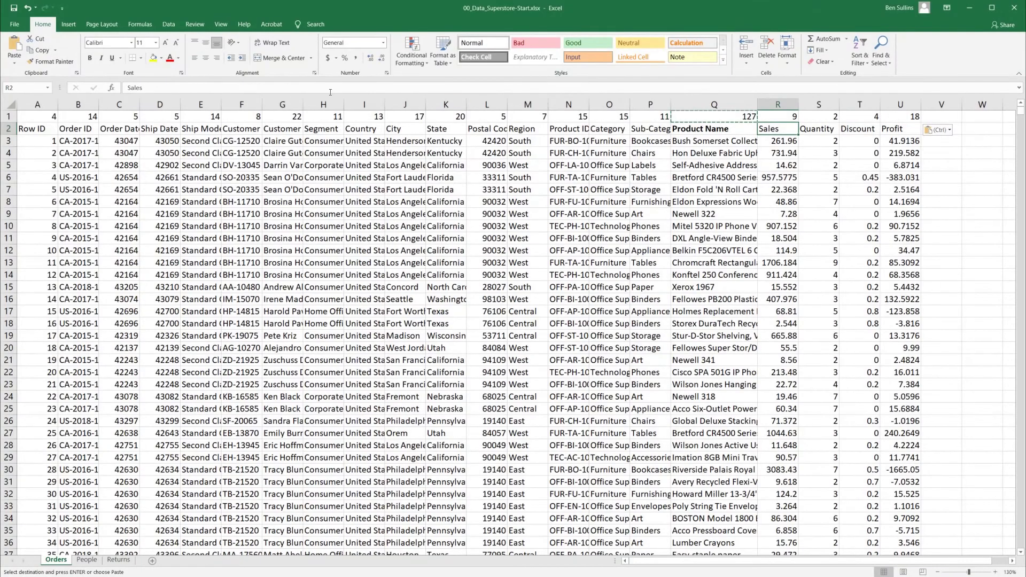
left_click(35, 126)
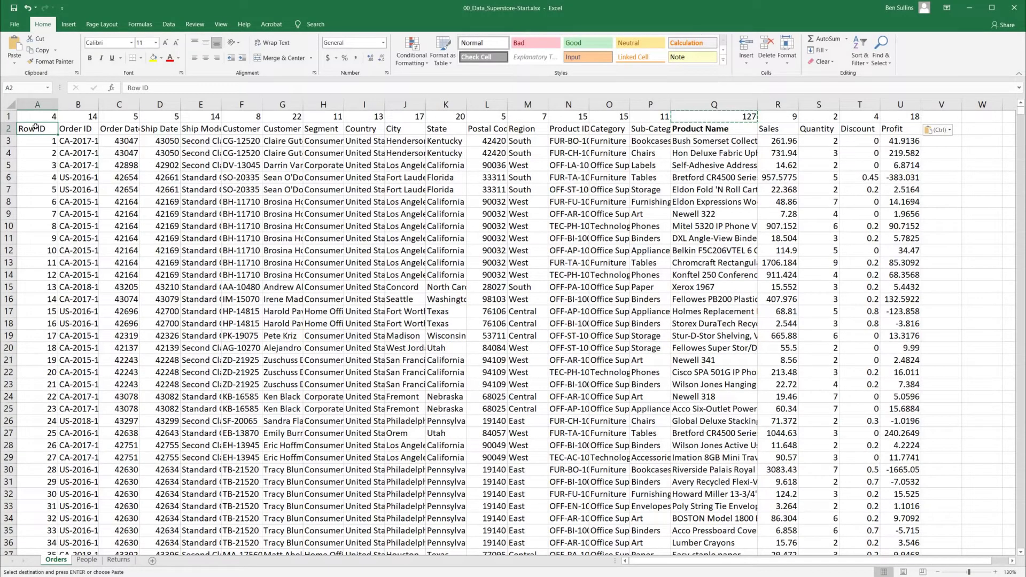
left_click(36, 118)
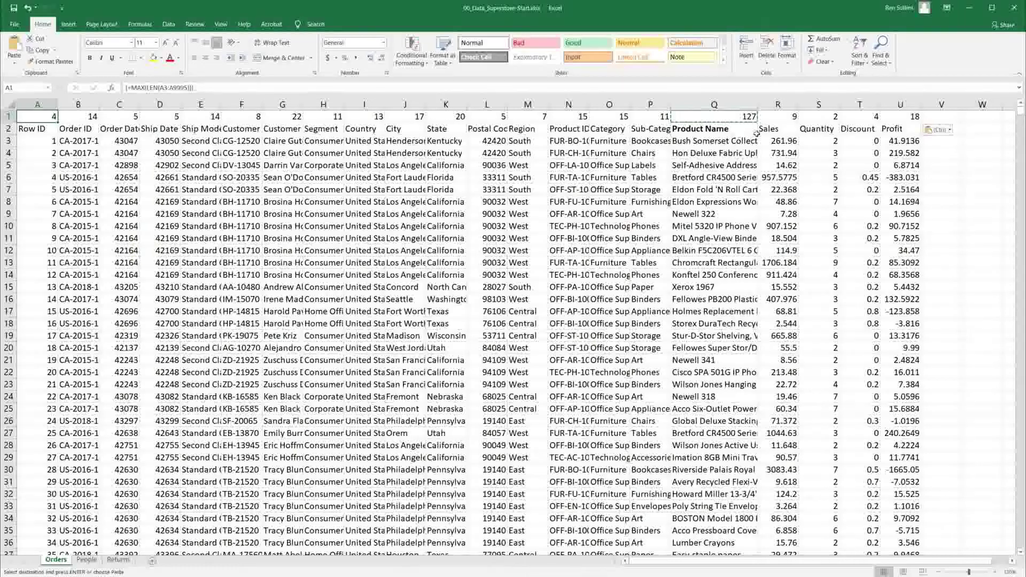
Step: Copy the lengths and headers rows, then add a sheet named 'Orders Table Definition' after Orders
left_click(902, 133, "shift")
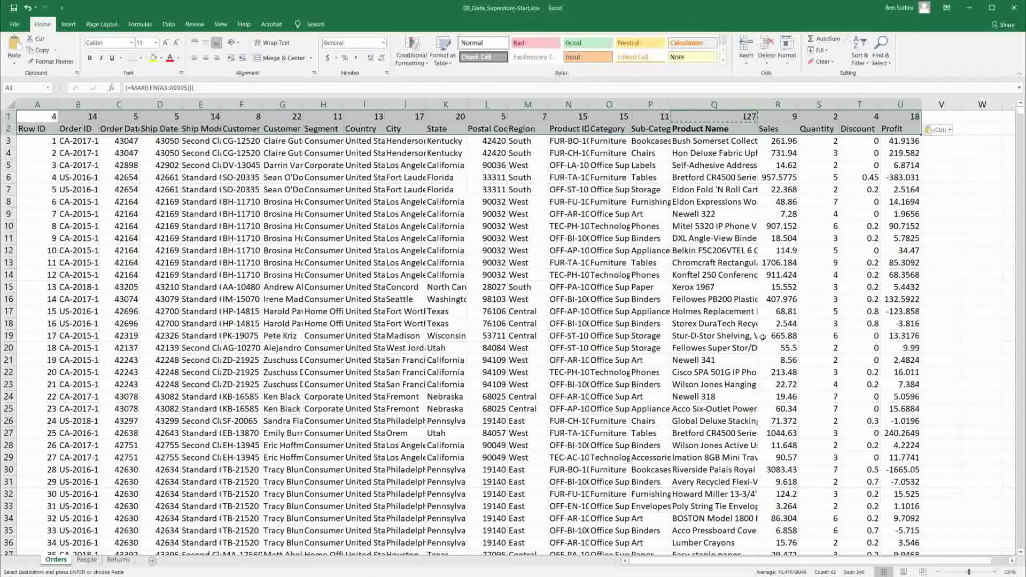
left_click(152, 564)
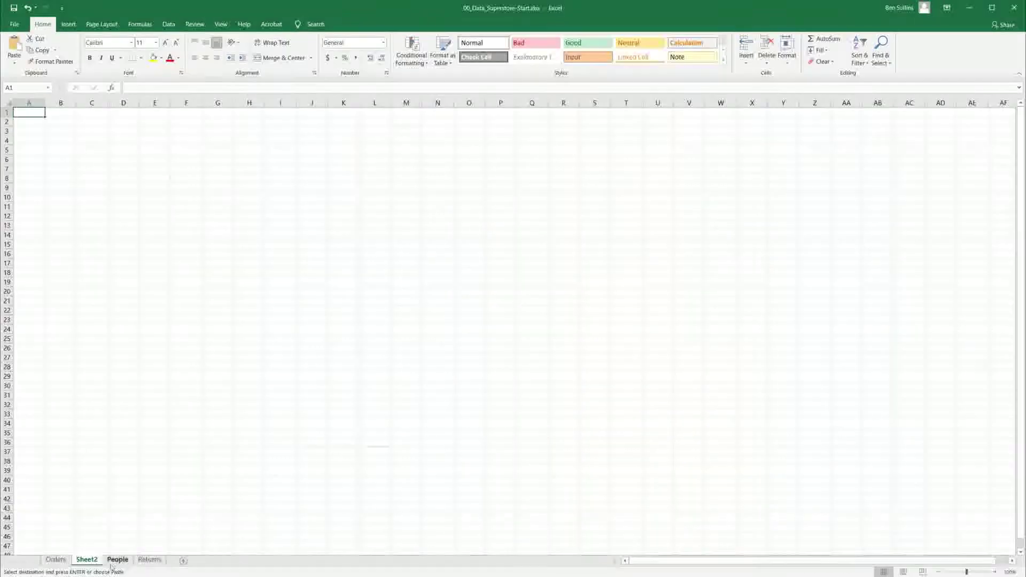
double_click(85, 559)
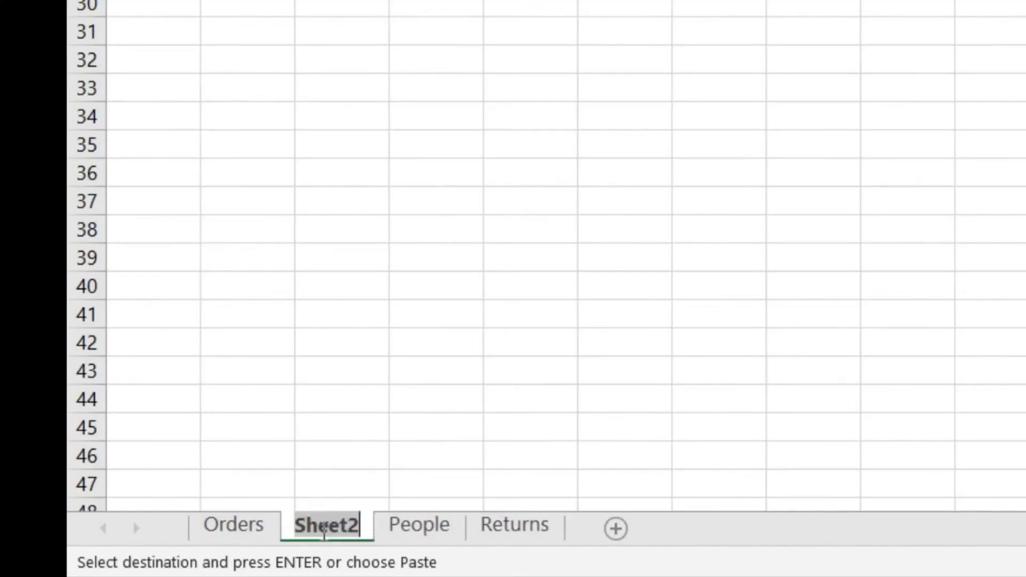
type("ORders")
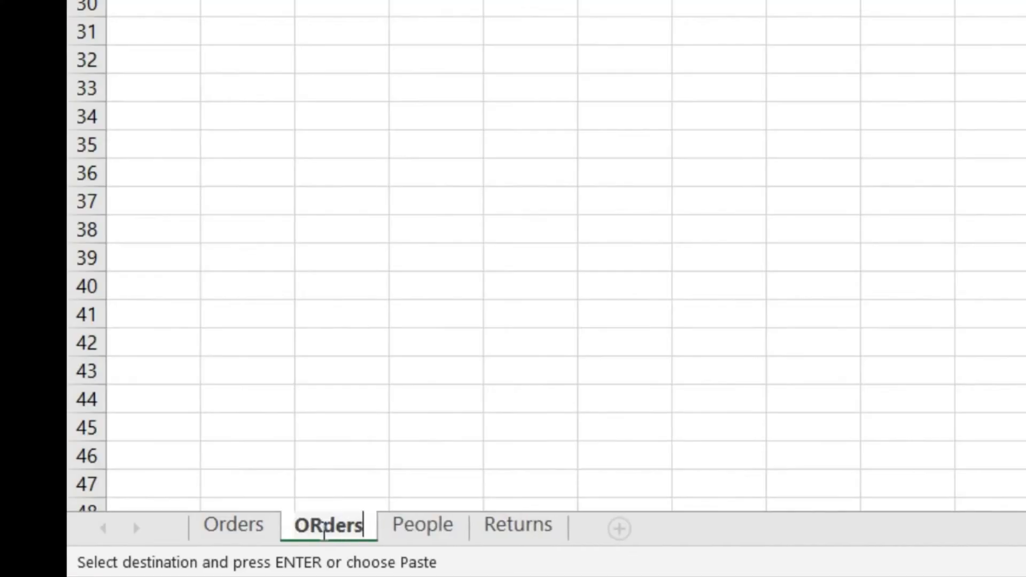
key("BackSpace")
key("BackSpace")
key("BackSpace")
key("BackSpace")
key("BackSpace")
type("rders Tab")
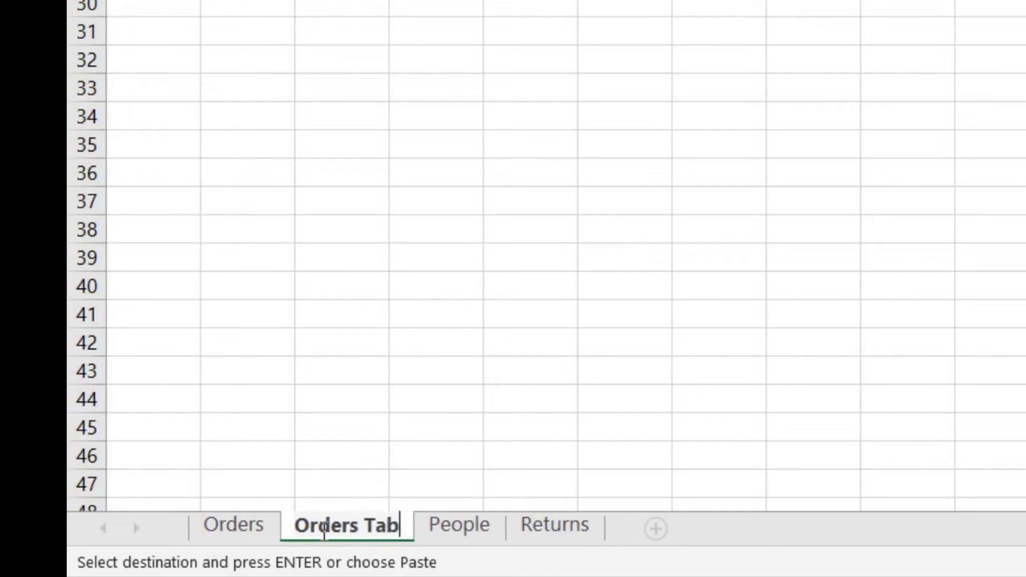
type("le Definition")
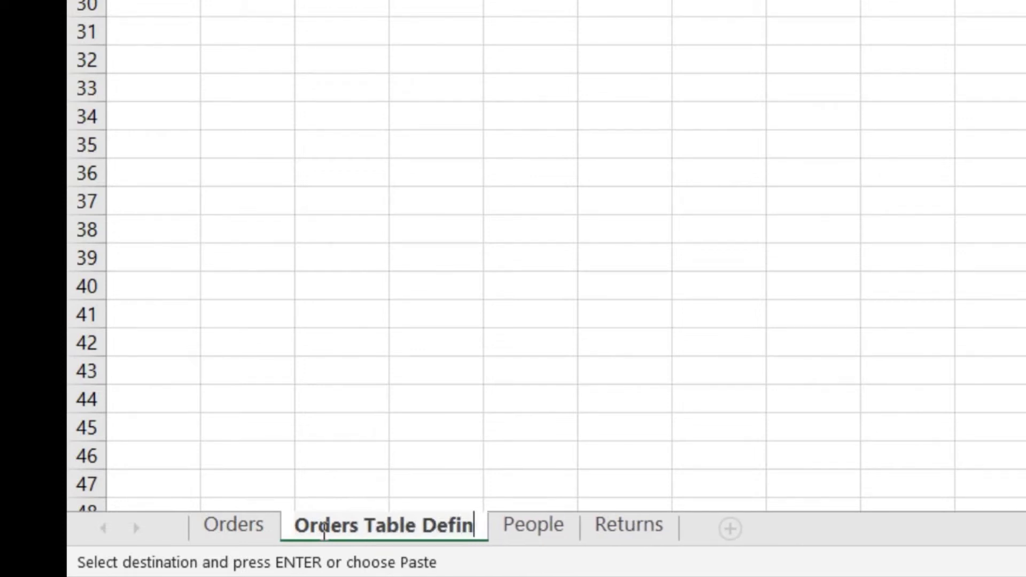
key("Return")
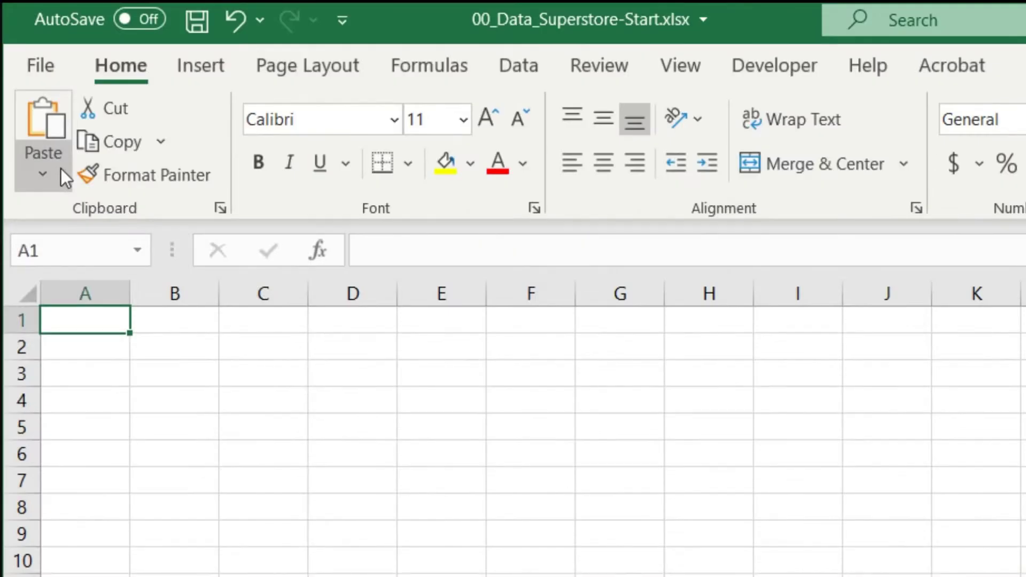
Step: Paste Special the copied rows as values with Transpose, so headers and lengths run down columns
left_click(61, 168)
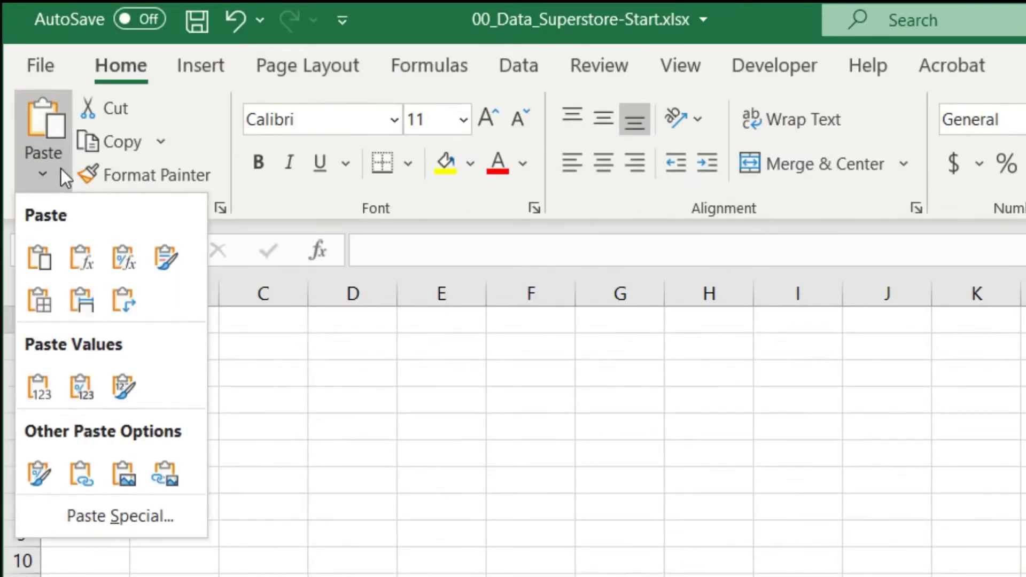
left_click(173, 518)
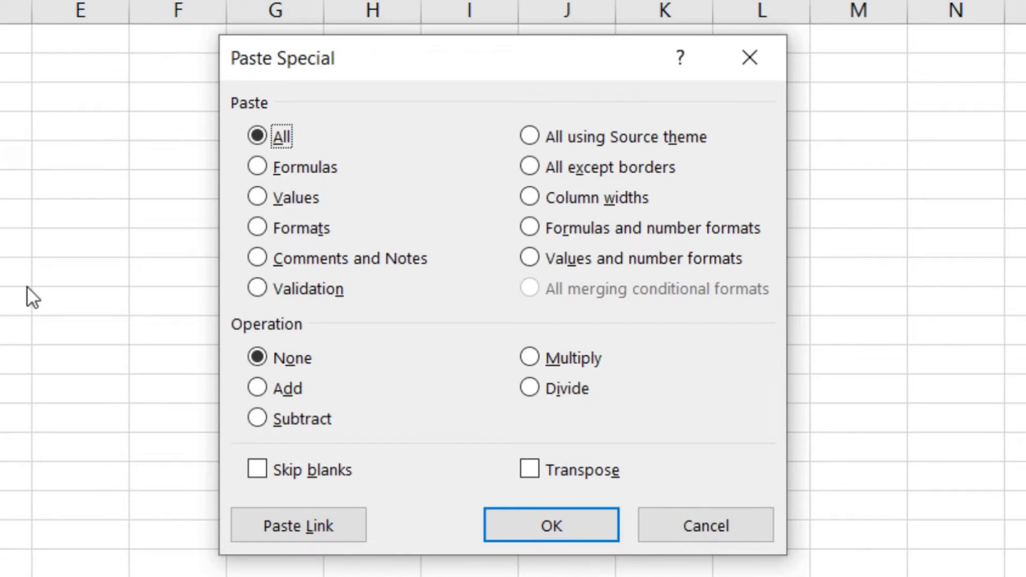
left_click(258, 198)
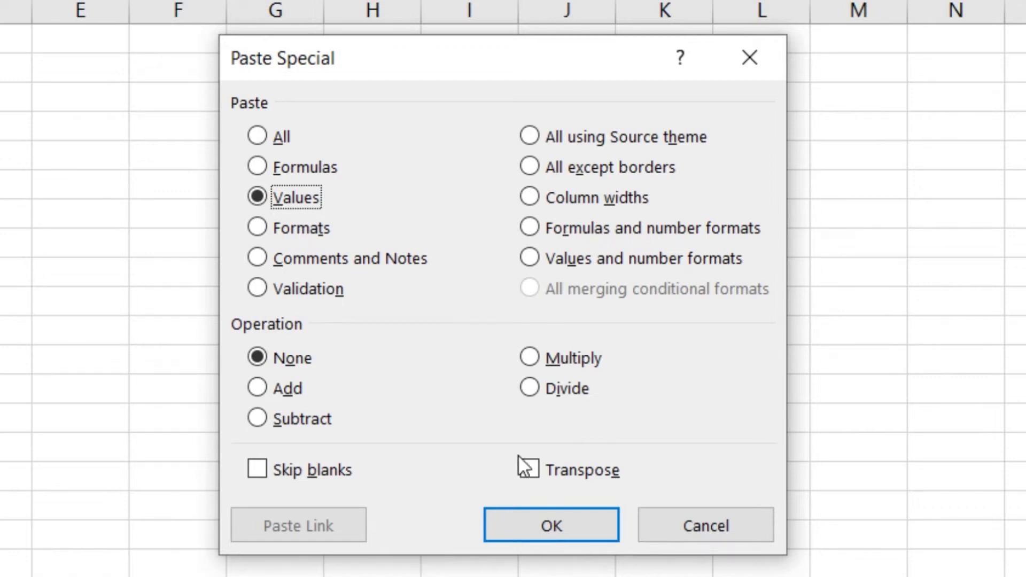
left_click(524, 468)
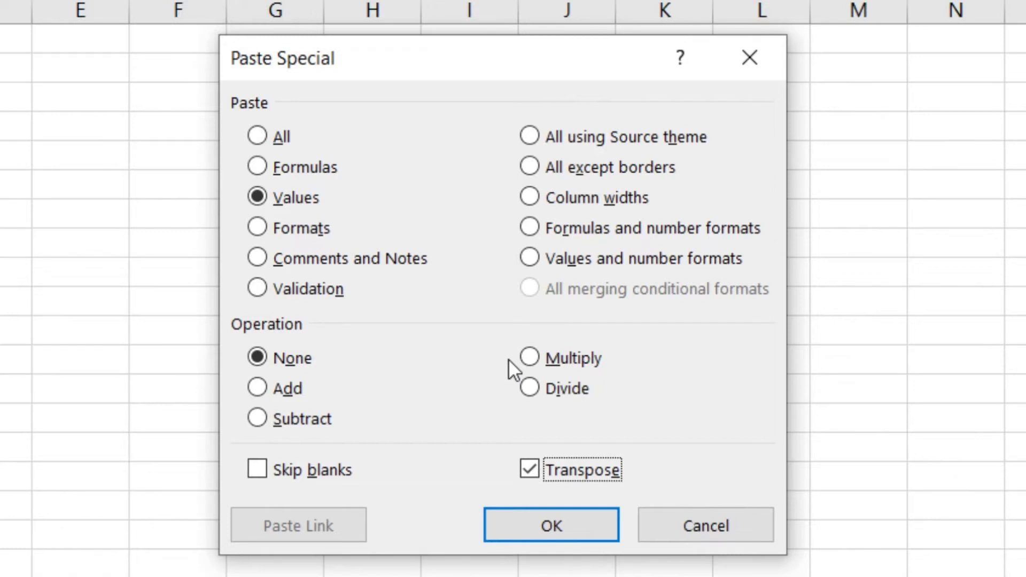
left_click(576, 519)
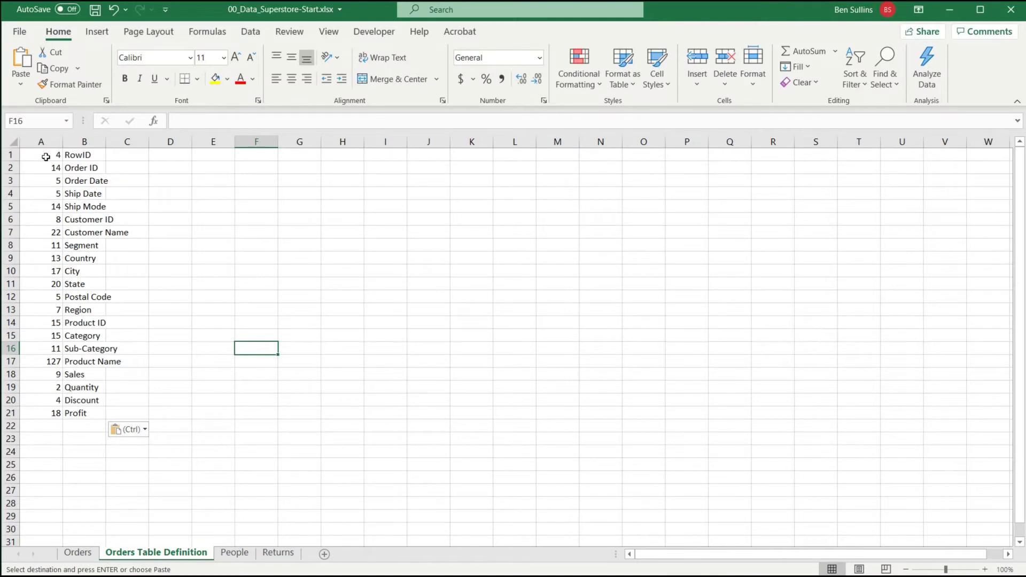
Step: Rearrange the data so column names fill column A and lengths column B, starting at row 2
left_click(46, 157)
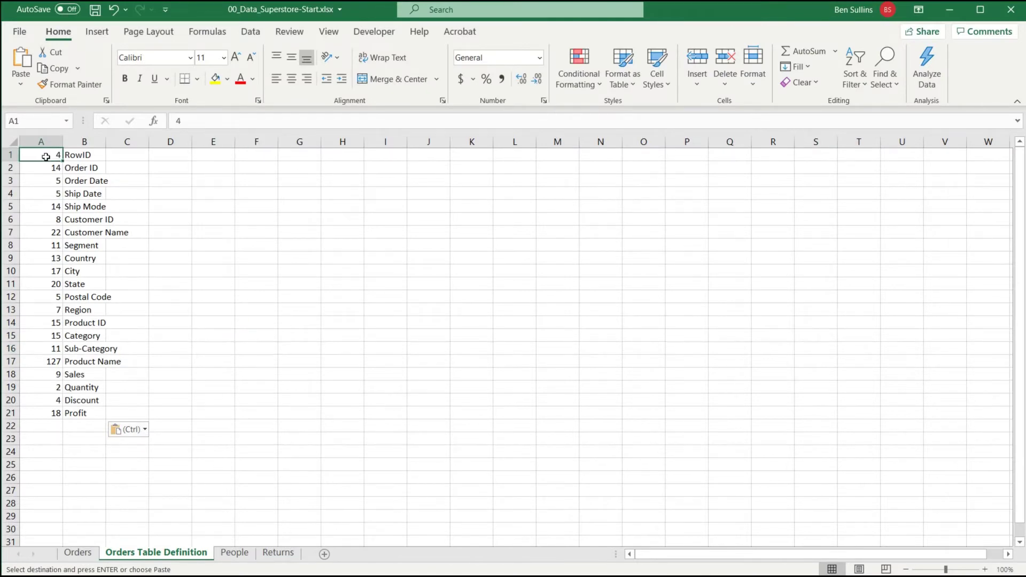
key("ctrl+shift+Down")
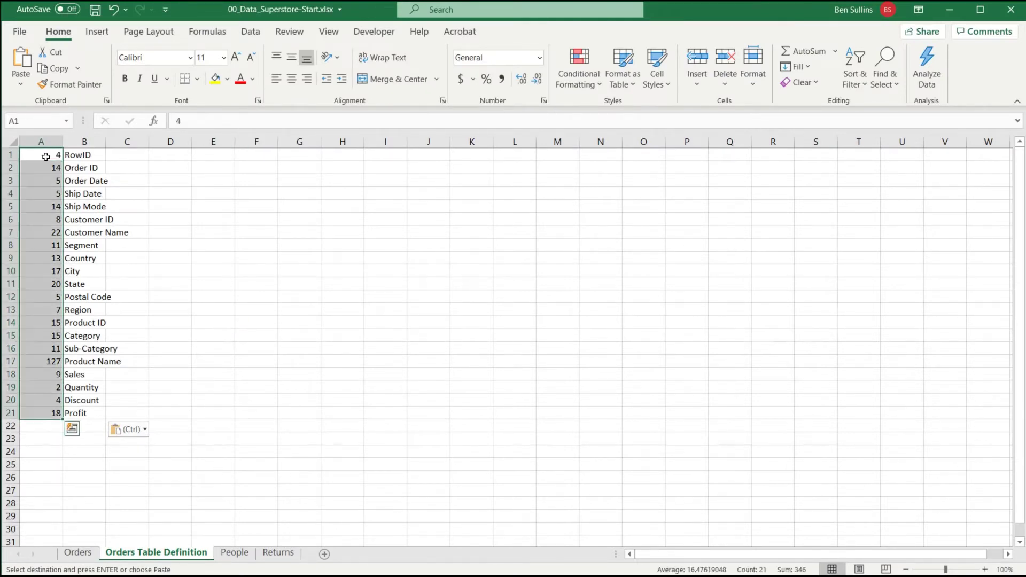
key("Right")
key("Right")
key("Return")
key("Left")
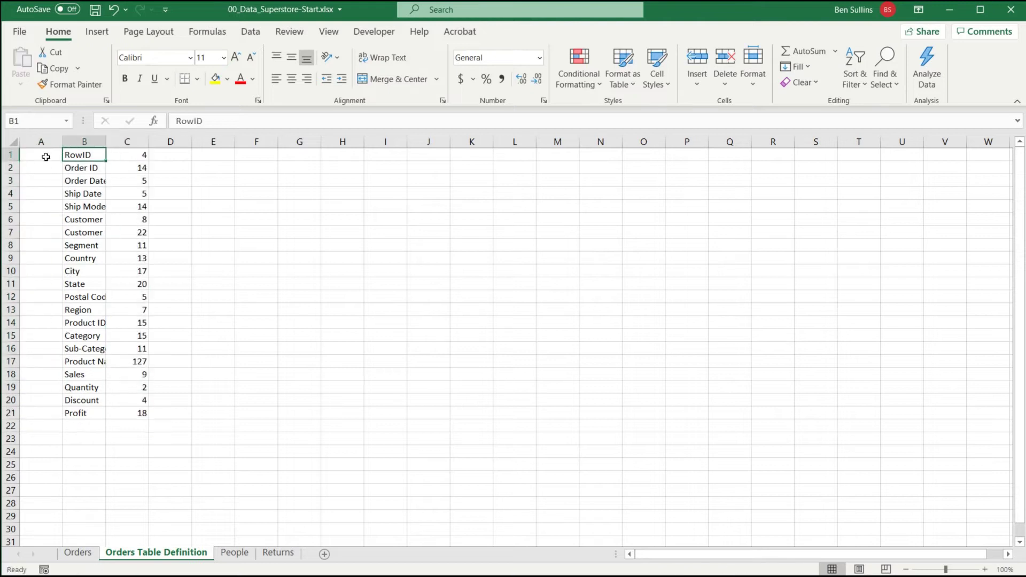
key("ctrl+a")
key("ctrl+x")
key("Left")
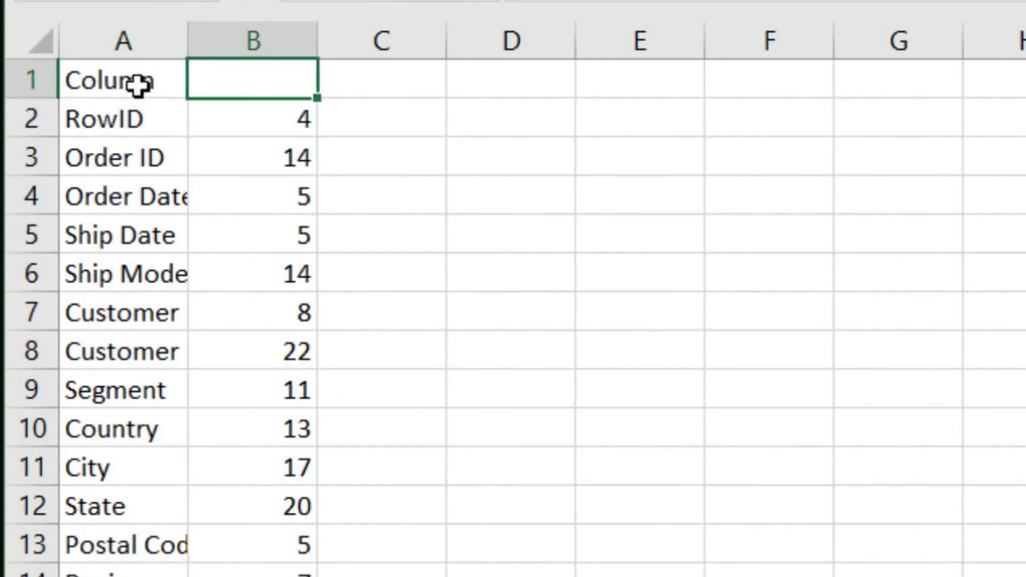
Step: Add bold 'Column' and 'Length' headings in A1:B1
type("Length")
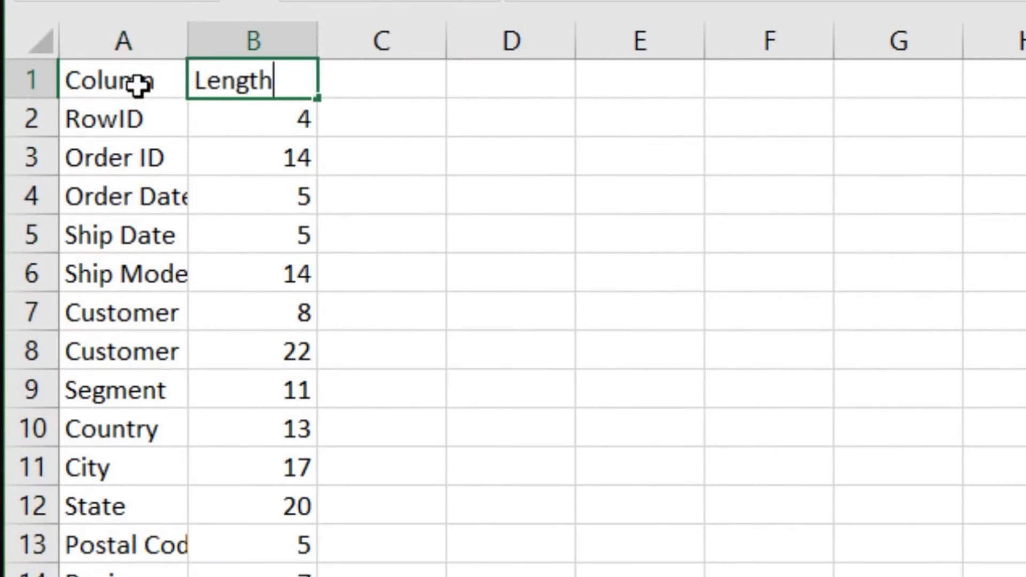
left_click(138, 86)
key("shift+Right")
key("ctrl+b")
key("Right")
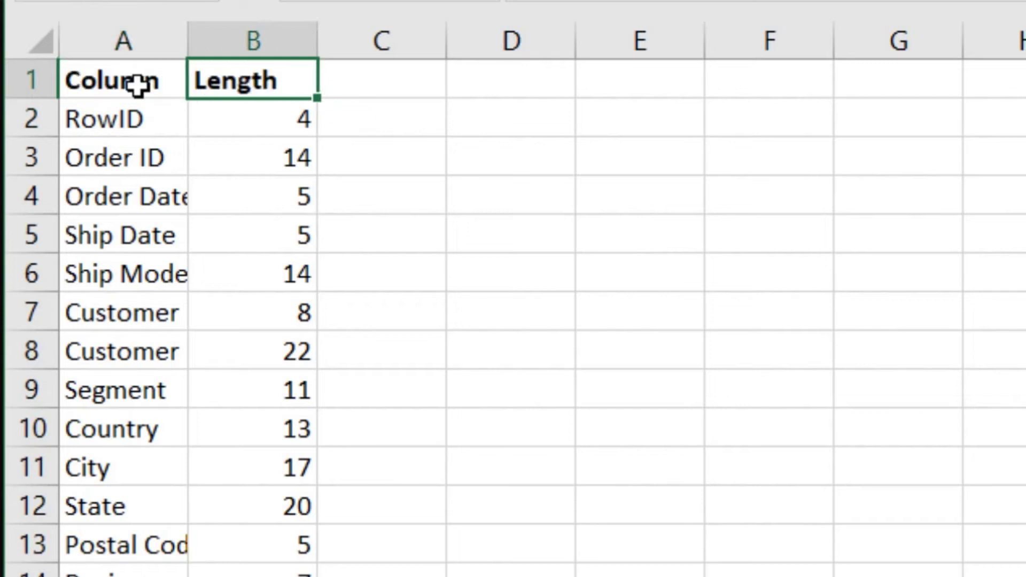